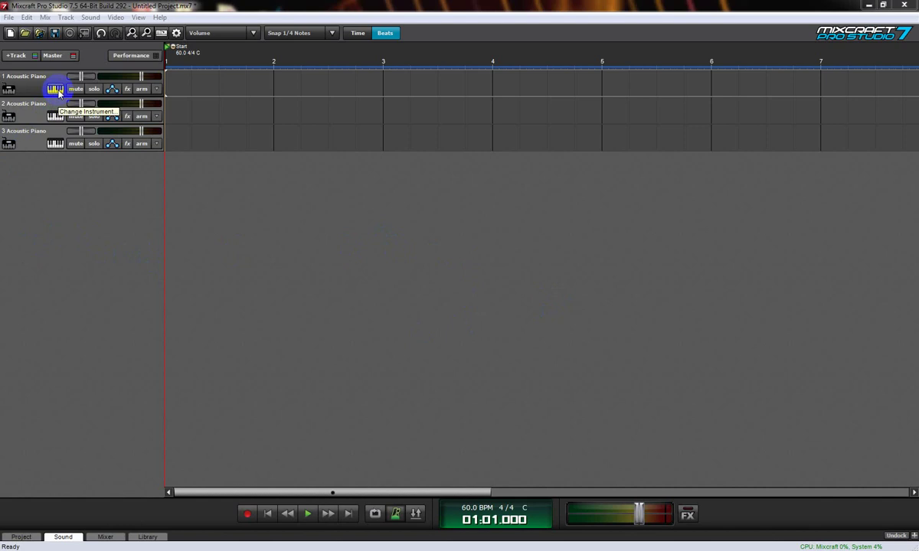
Step: Assign the Kontakt 5 VSTi instrument to track 1 and open its editor
click(56, 89)
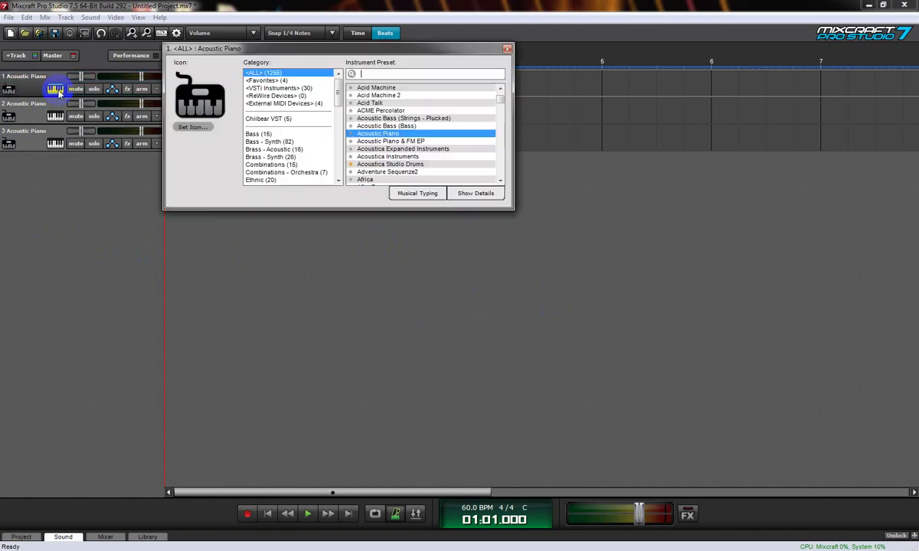
click(275, 88)
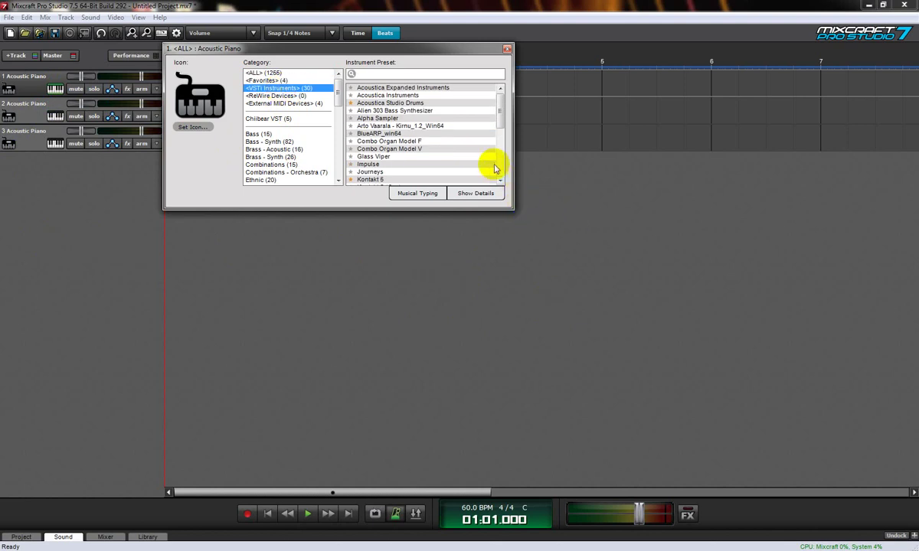
drag(499, 122, 502, 135)
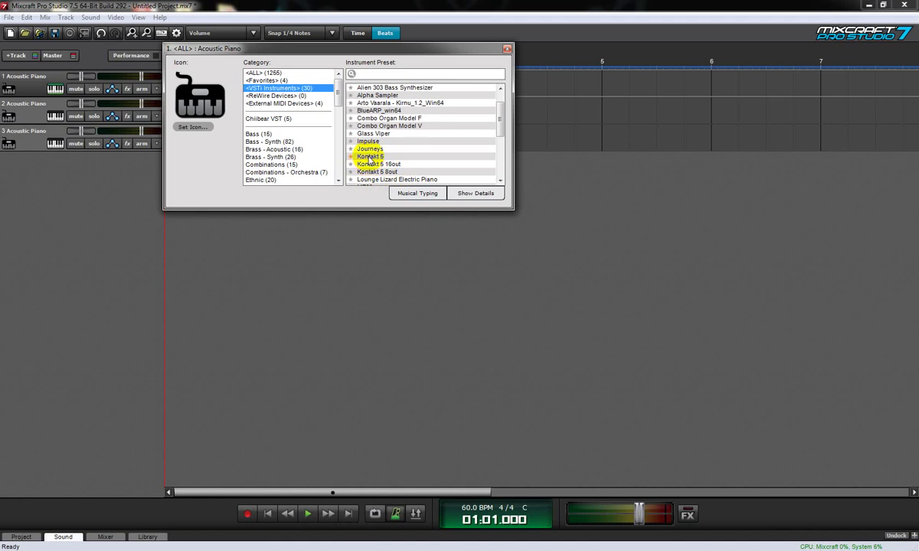
click(370, 160)
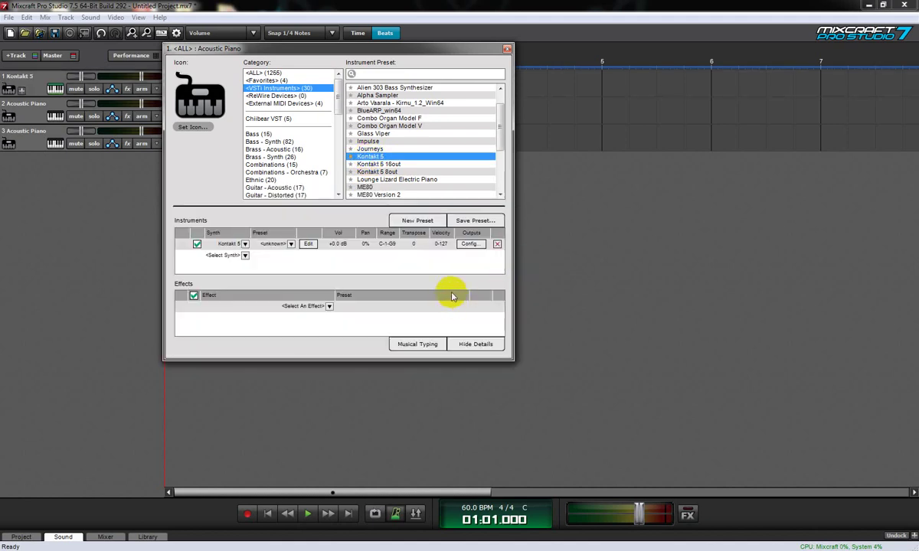
click(309, 244)
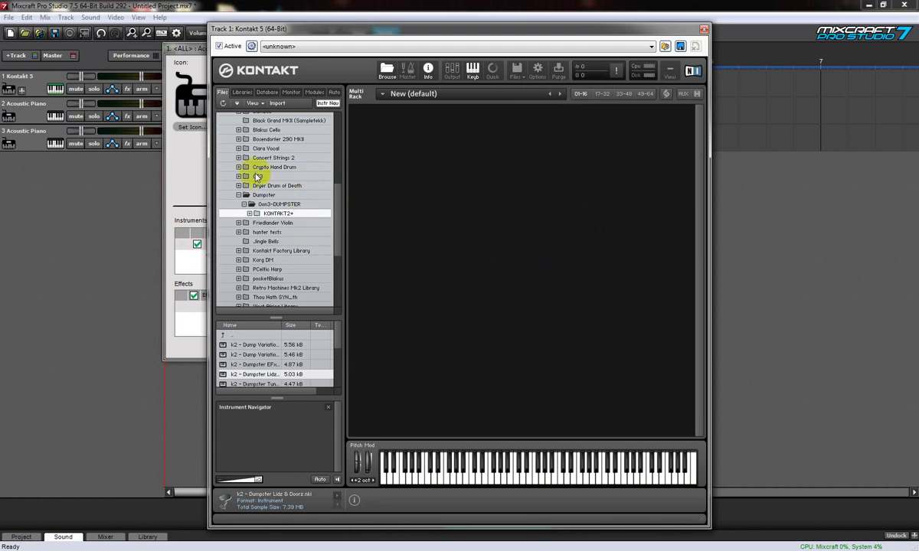
Step: Load French Horn Ensemble.nki from the VSL Brass folder of the Kontakt Factory Library into the rack
click(244, 93)
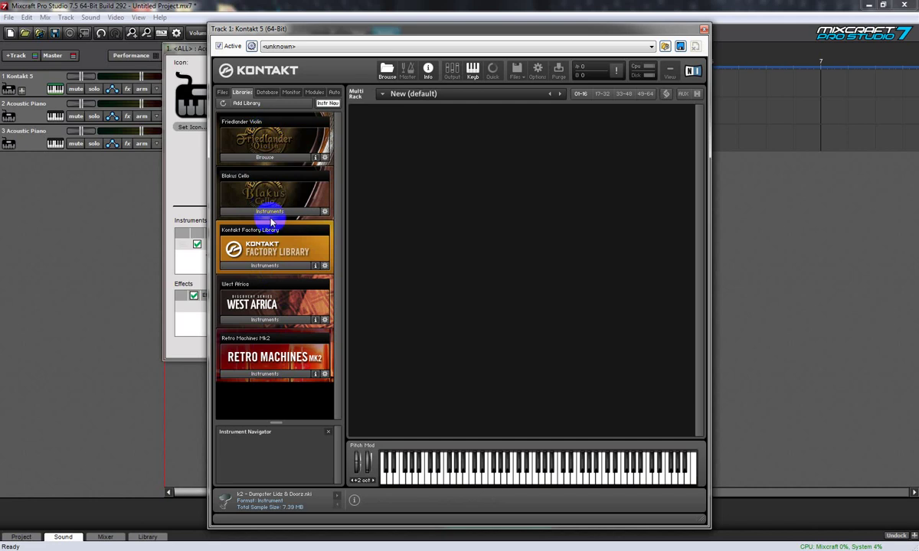
click(265, 266)
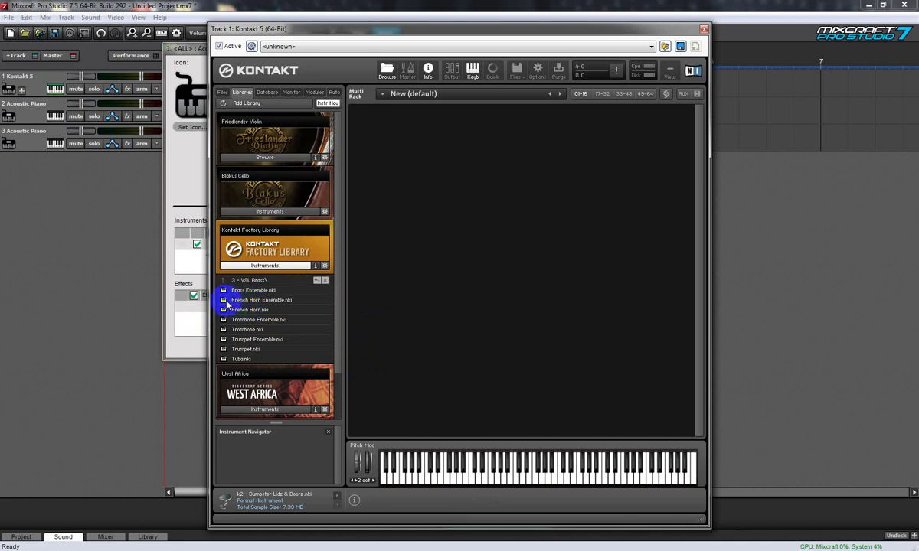
drag(222, 300, 383, 259)
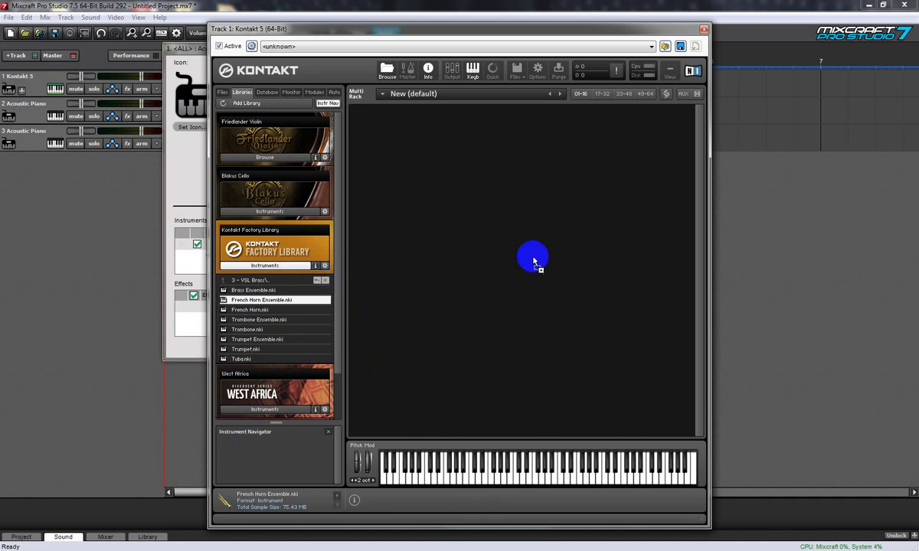
drag(534, 262, 267, 293)
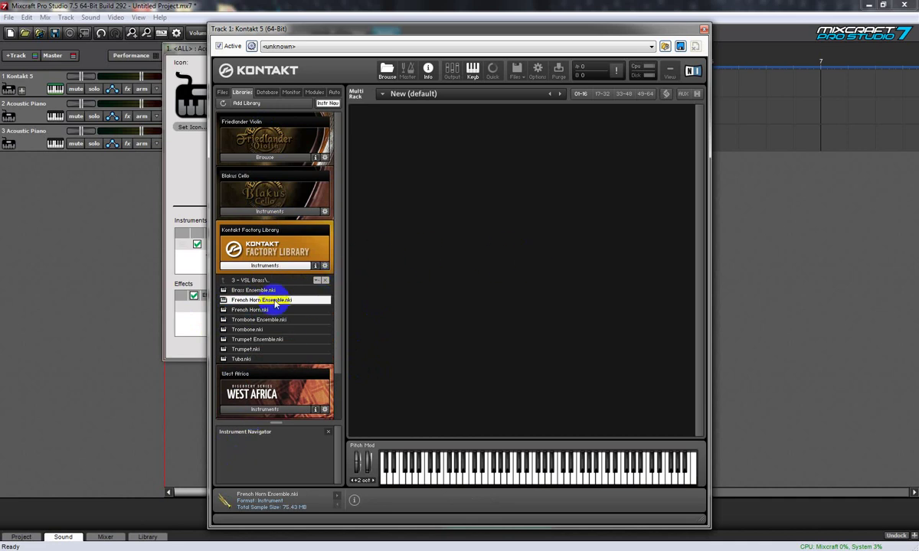
double_click(274, 301)
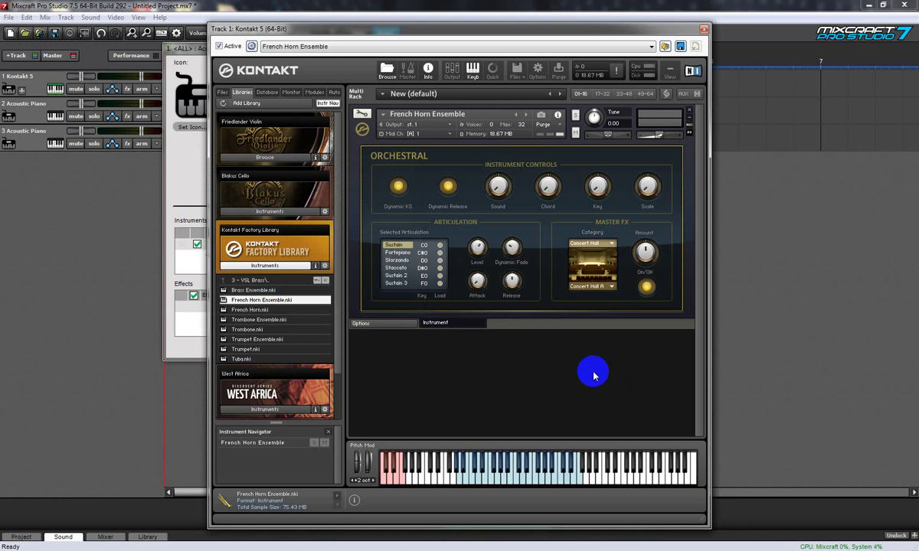
Step: Select track 1 to audition the French Horn Ensemble, trying its keys, and remove the instrument from the rack
click(30, 91)
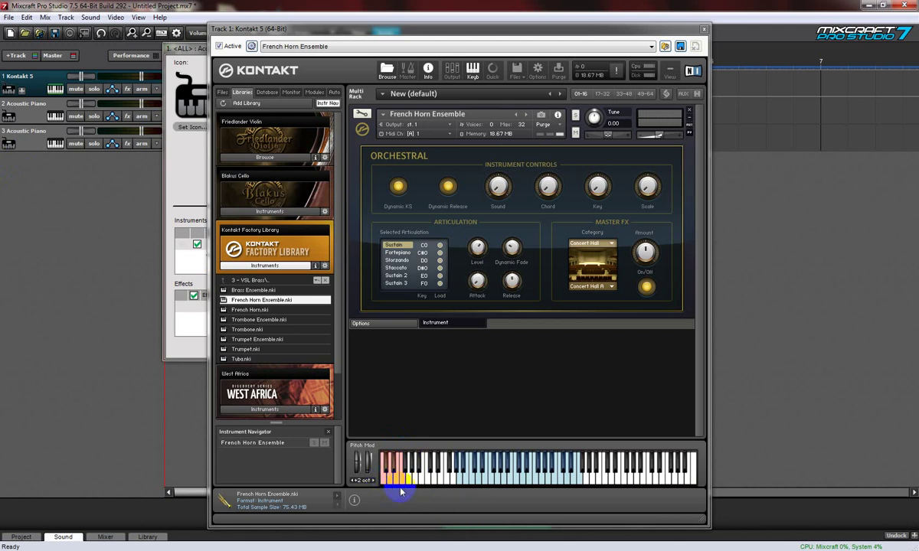
mouse_move(405, 482)
mouse_down()
mouse_move(581, 476)
mouse_move(554, 455)
mouse_up()
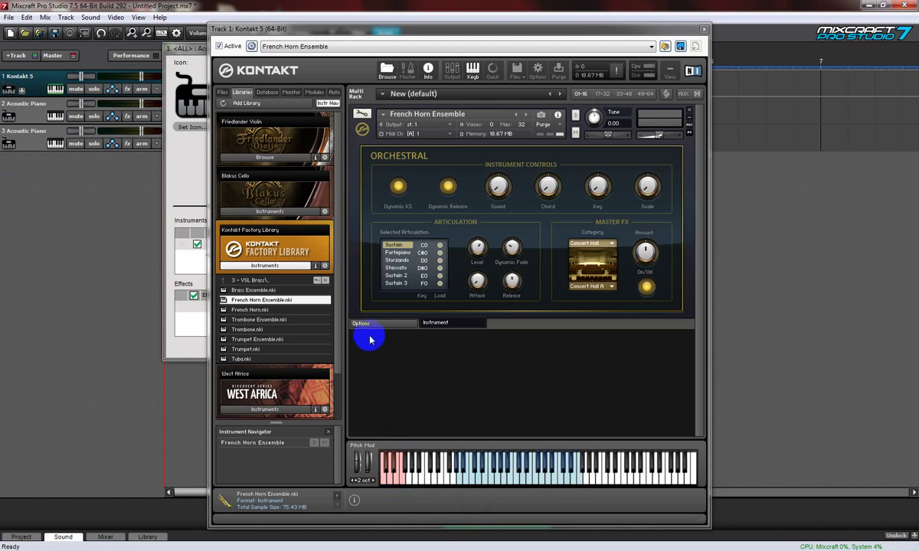
click(689, 113)
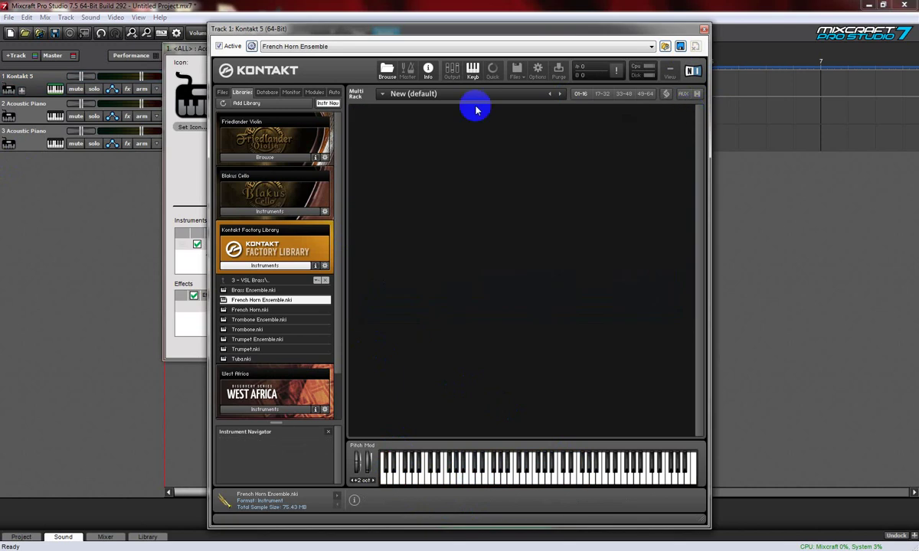
Step: Load the k2 - Dumpster Lidz & Doorz instrument from the Dumpster library's KONTAKT2+ folder, using the file browser
click(222, 93)
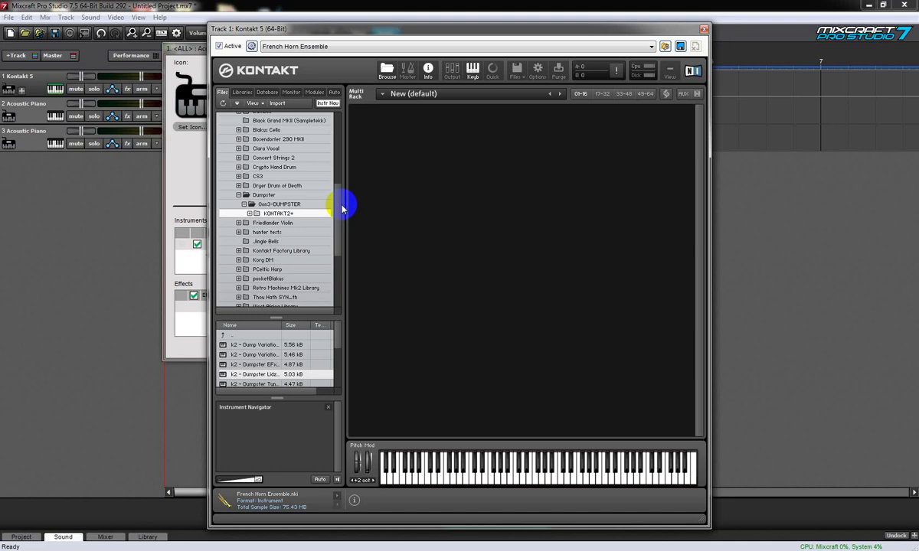
drag(342, 207, 345, 176)
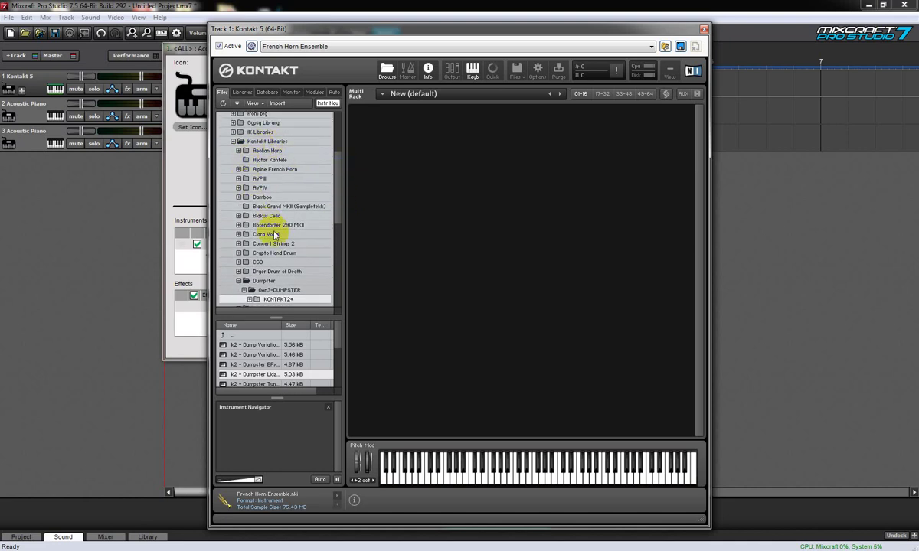
scroll(334, 194, down, 1)
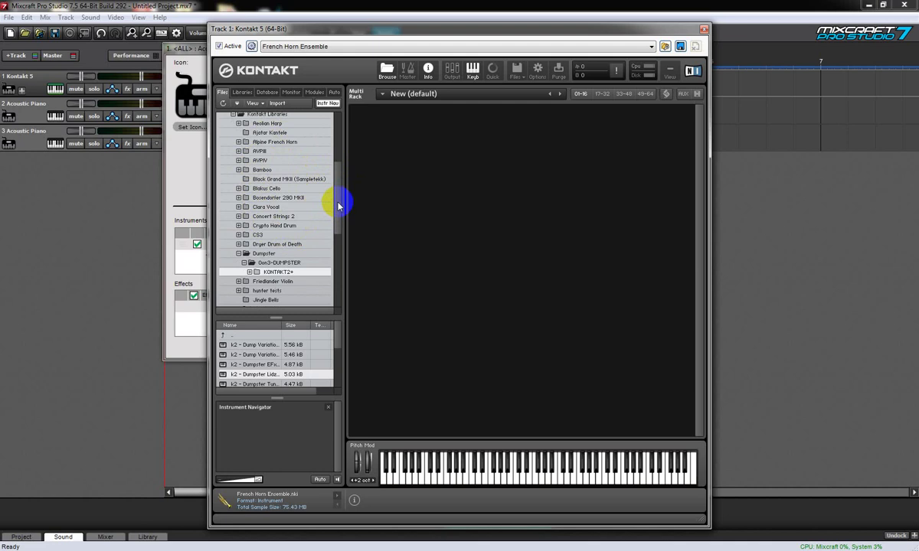
scroll(338, 205, down, 4)
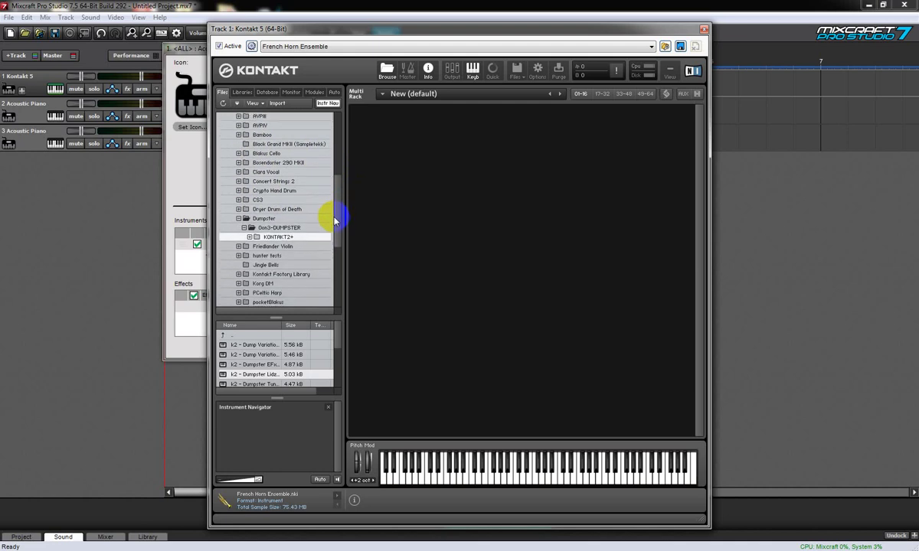
scroll(335, 220, down, 1)
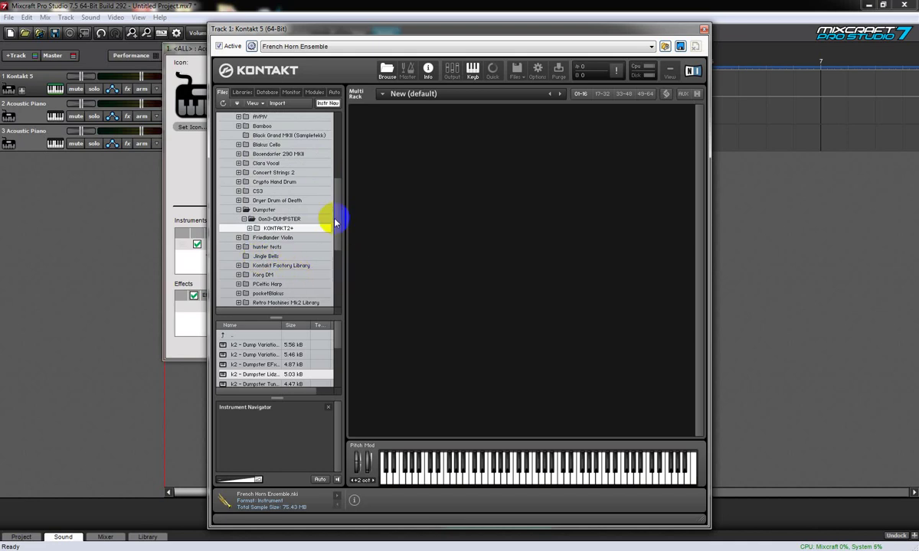
scroll(338, 219, down, 2)
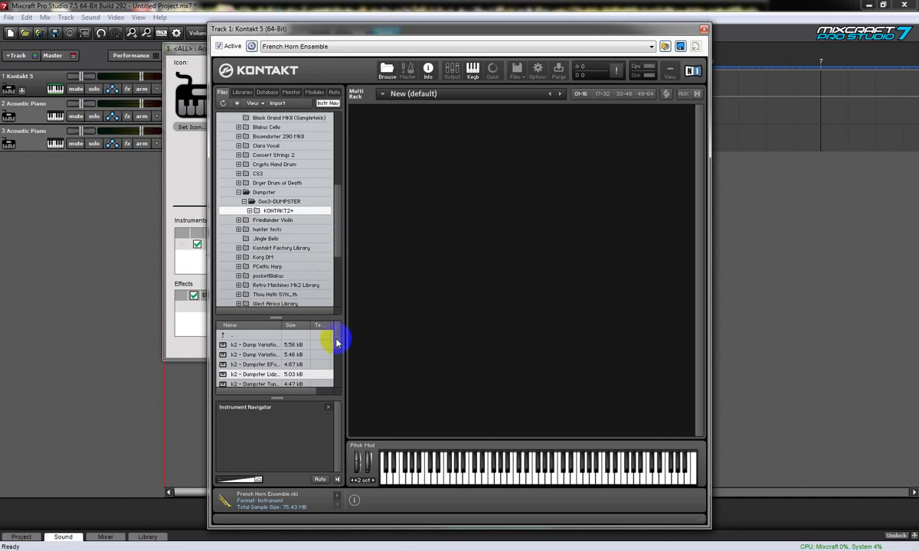
scroll(336, 341, down, 3)
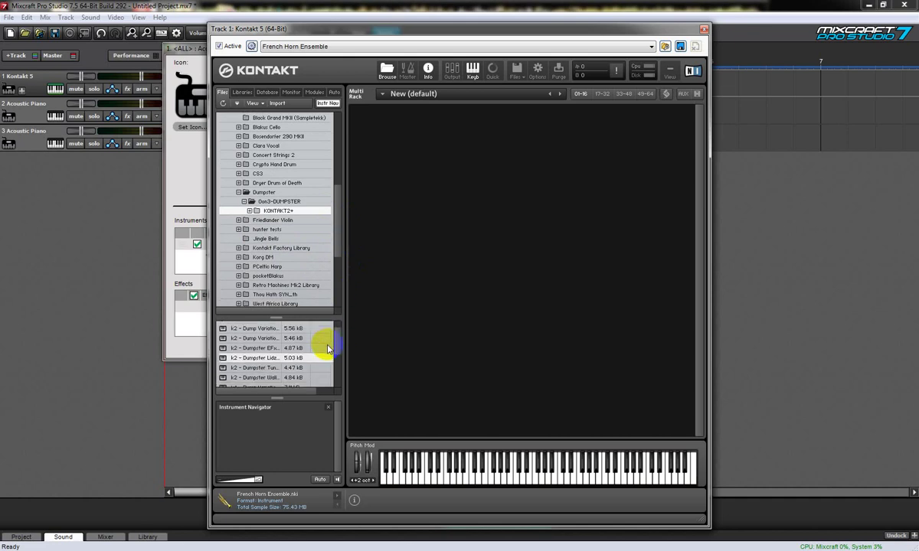
click(322, 347)
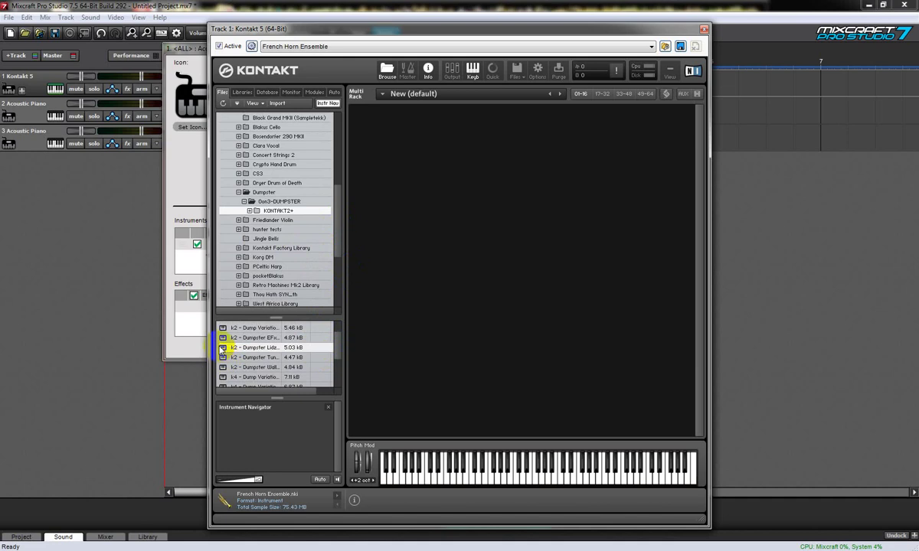
click(231, 203)
click(231, 213)
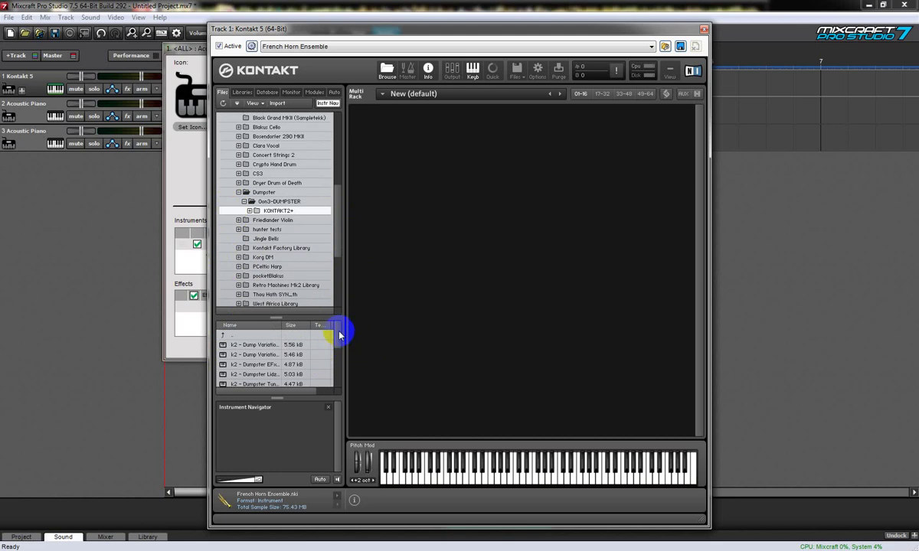
drag(339, 334, 343, 340)
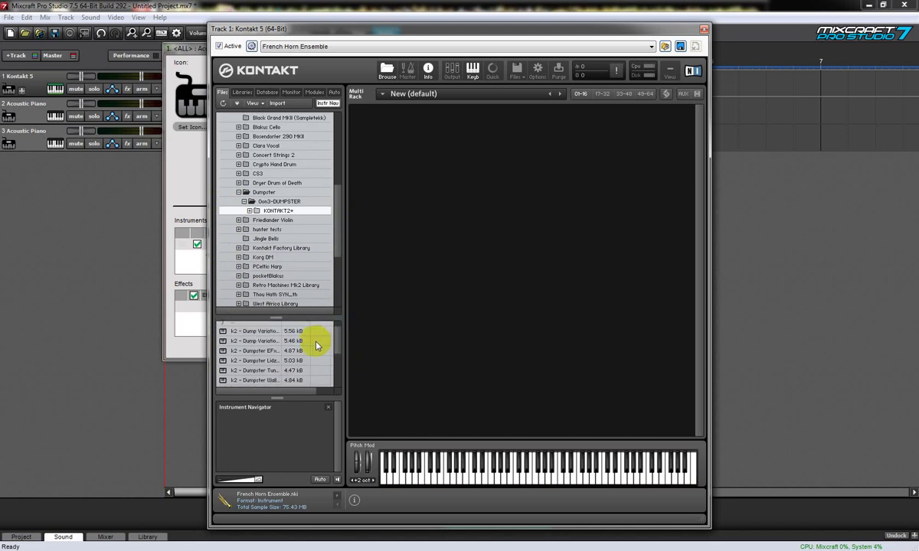
click(224, 361)
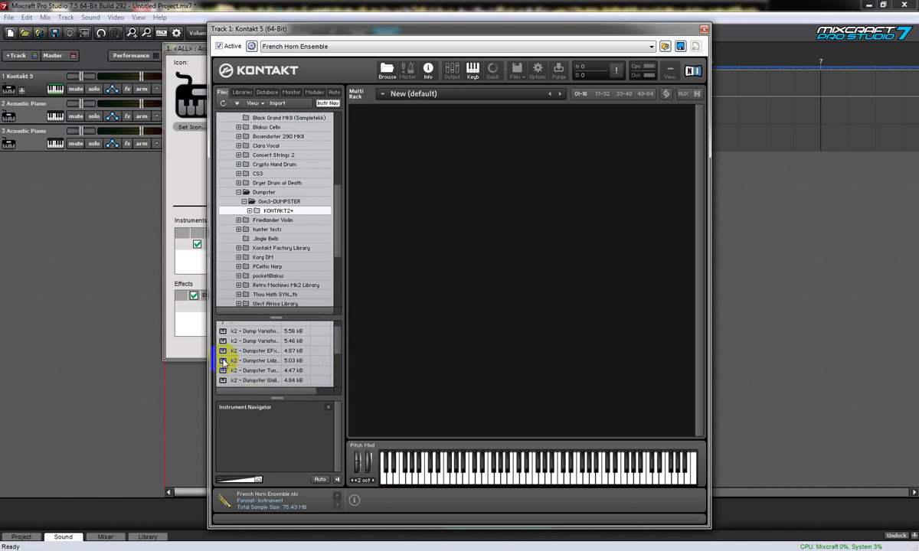
drag(223, 363, 491, 328)
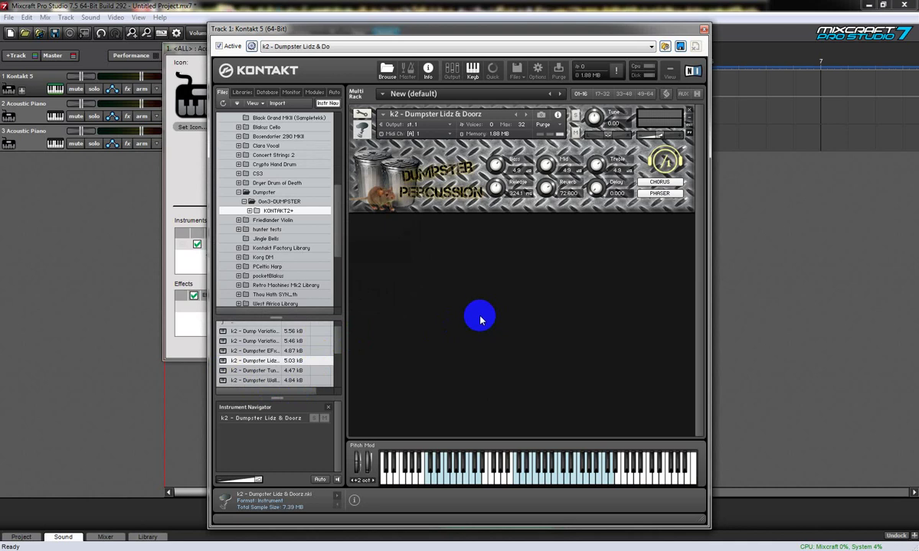
Step: Select track 1 to audition the Dumpster Lidz & Doorz instrument and remove it from the rack
click(30, 92)
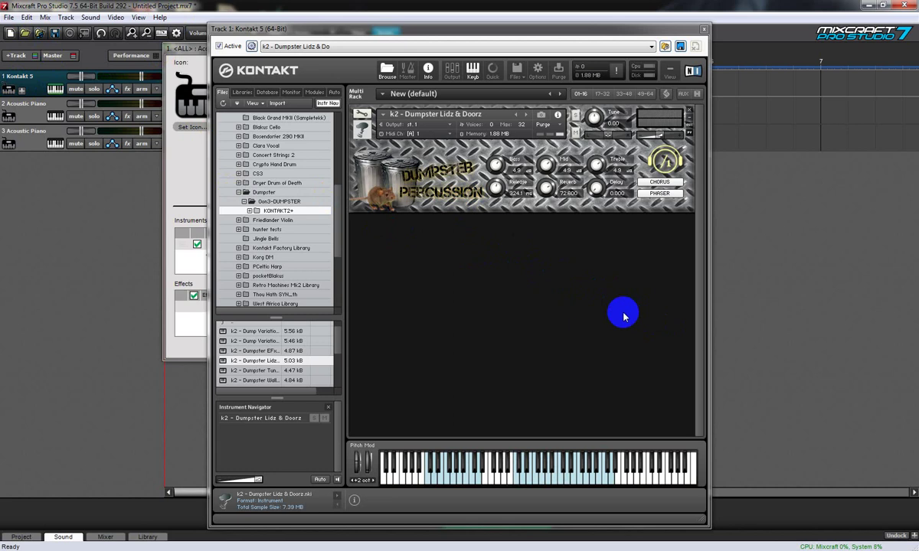
click(690, 112)
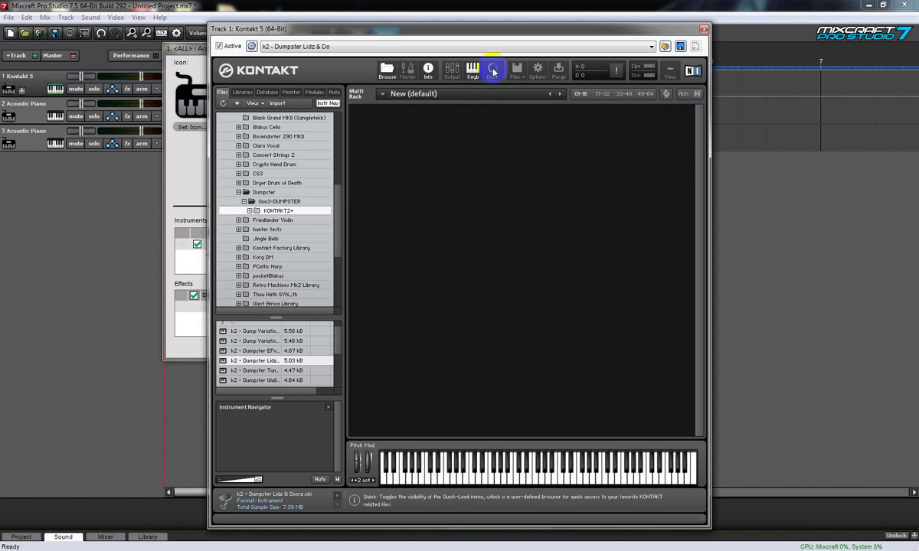
Step: Show the Quick-Load browser and add k2 - Dumpster Lidz & Doorz.nki to its instrument list
click(493, 71)
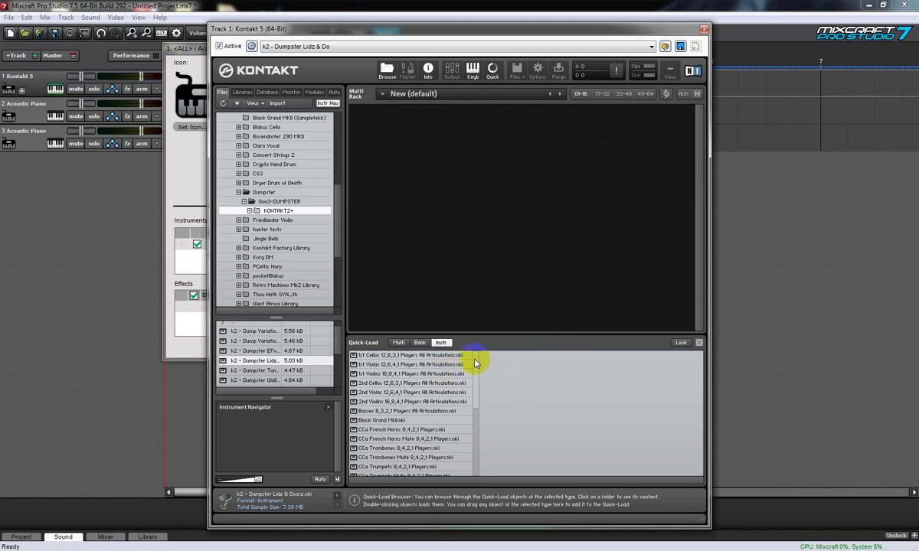
drag(474, 366, 475, 443)
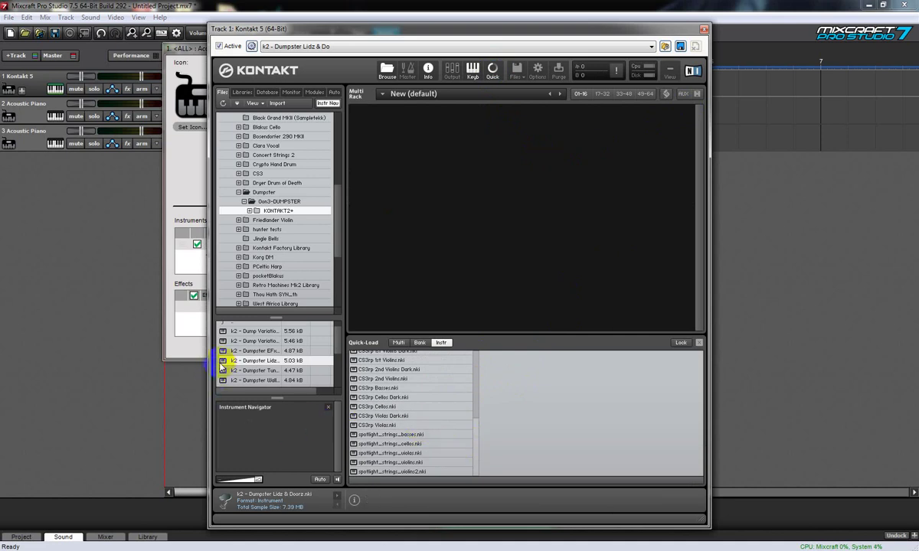
drag(222, 361, 441, 464)
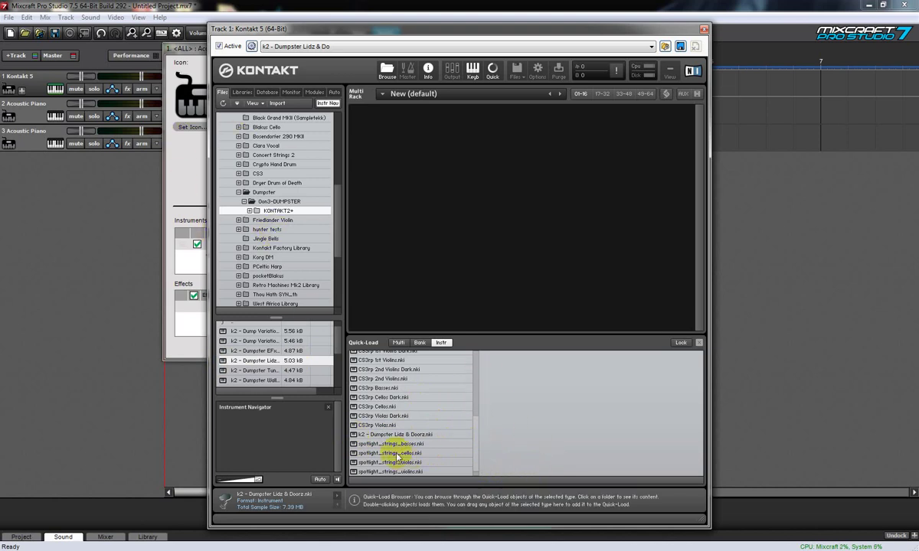
Step: Load k2 - Dumpster Lidz & Doorz from the Quick-Load list, remove it from the rack, and close the plugin and instrument windows
double_click(355, 436)
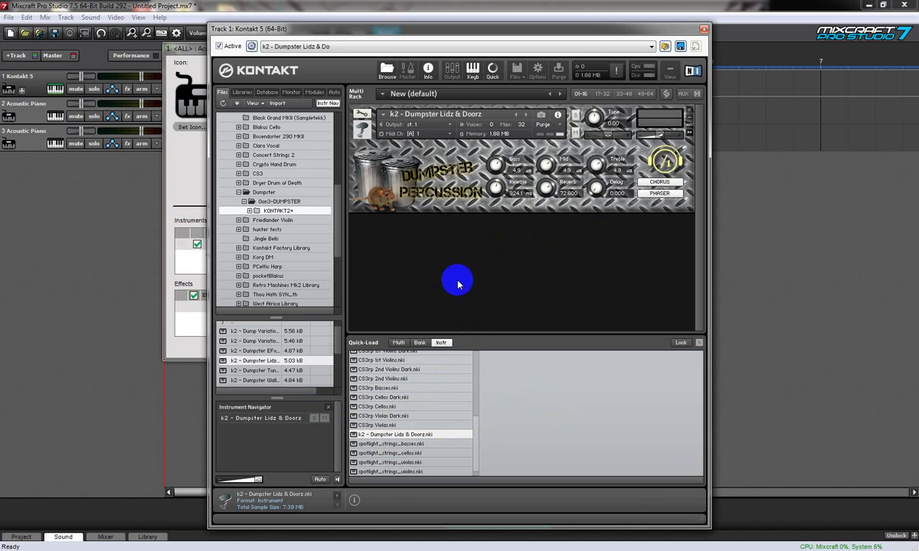
click(691, 114)
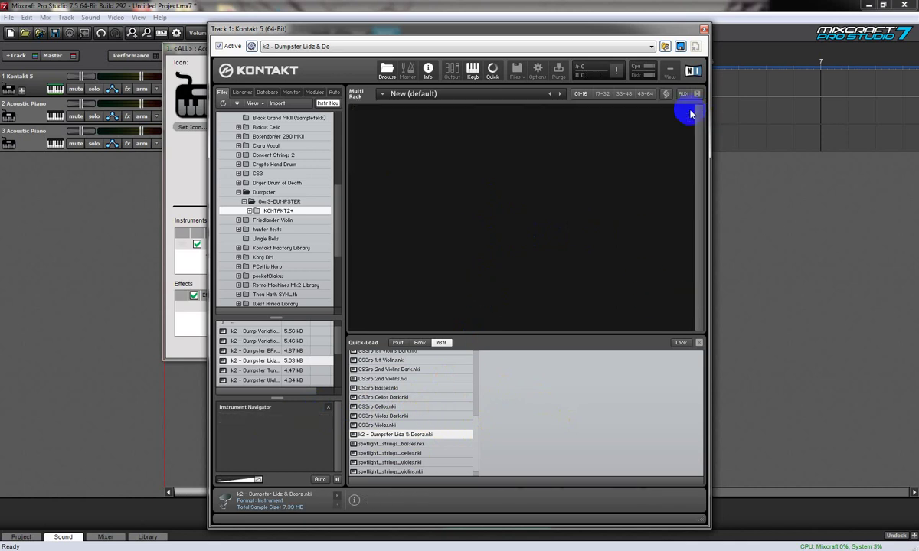
click(704, 29)
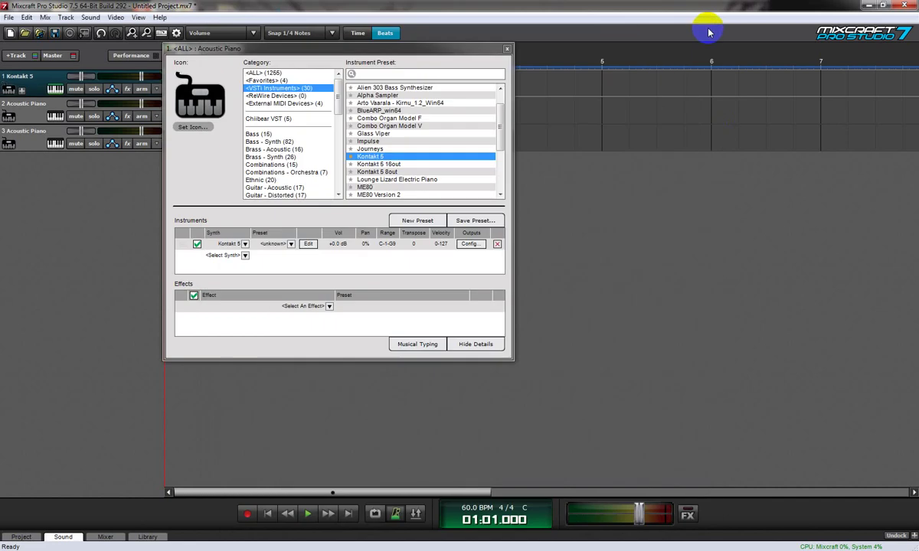
click(506, 50)
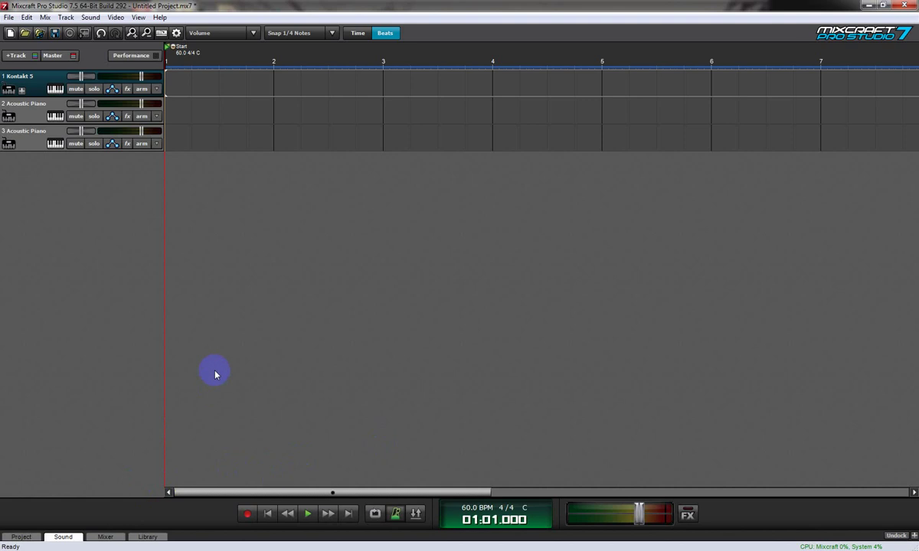
Step: Review the instrument settings of track 1 with Kontakt 5 chosen from the VSTi Instruments, and close them
click(56, 91)
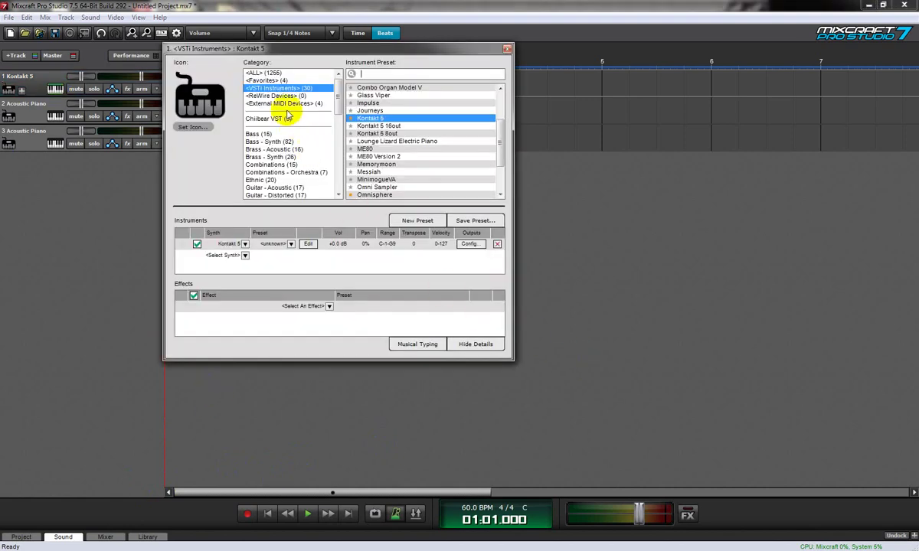
click(373, 120)
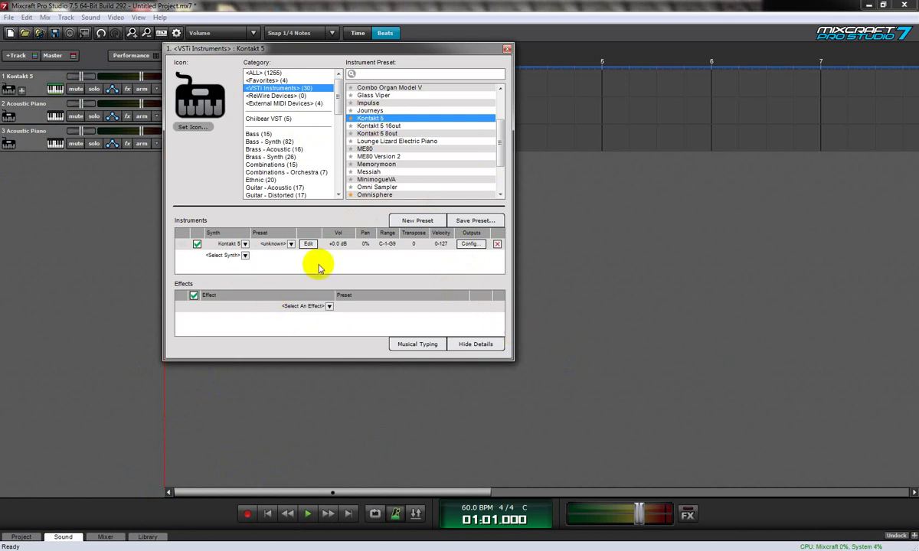
click(55, 90)
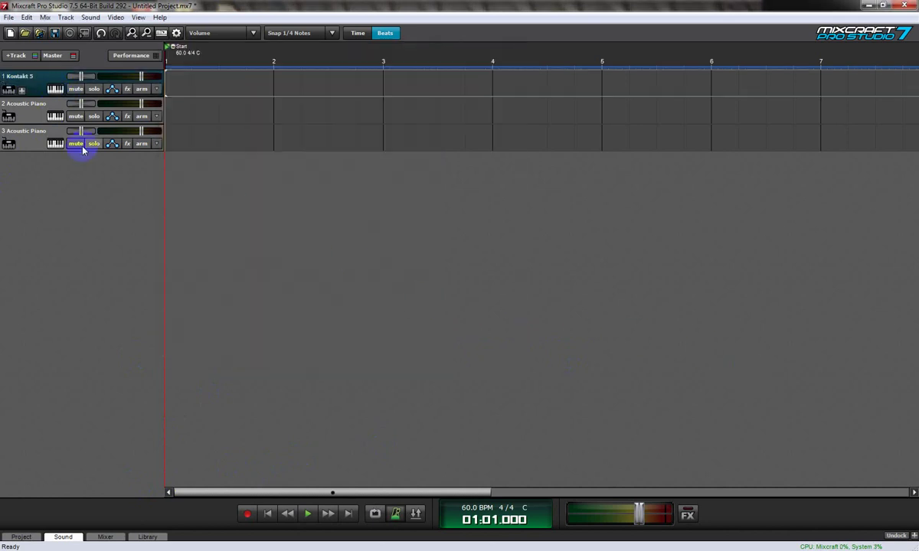
Step: Open the Kontakt 5 plugin window directly from track 1, then hide the Quick-Load browser and show it again
right_click(57, 92)
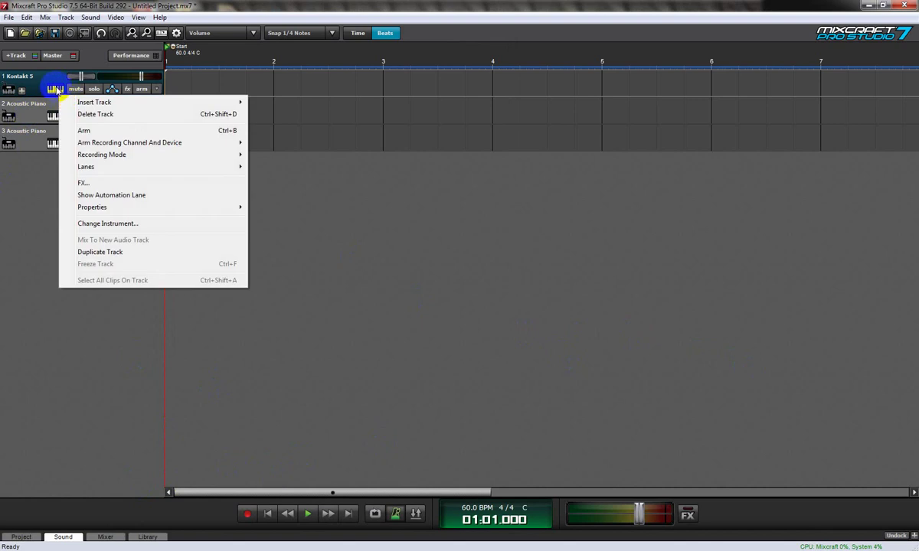
click(55, 90)
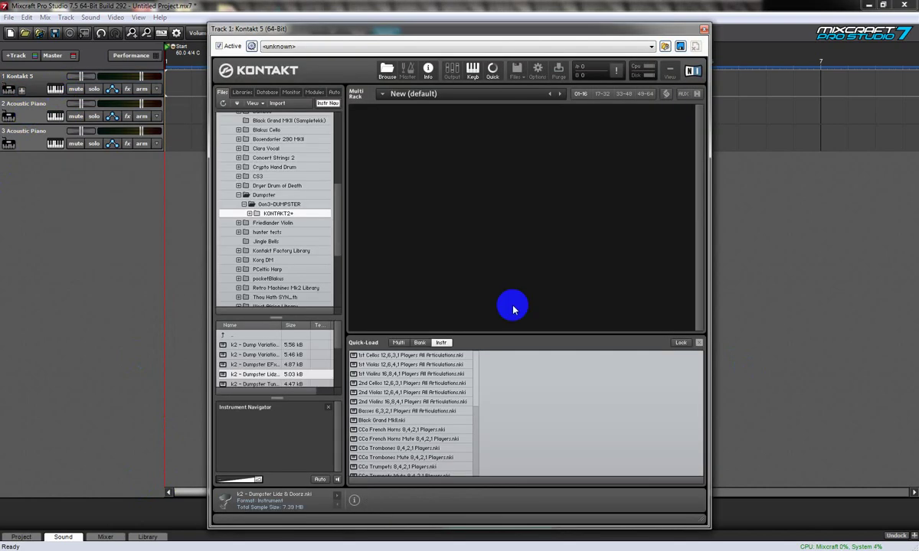
click(493, 70)
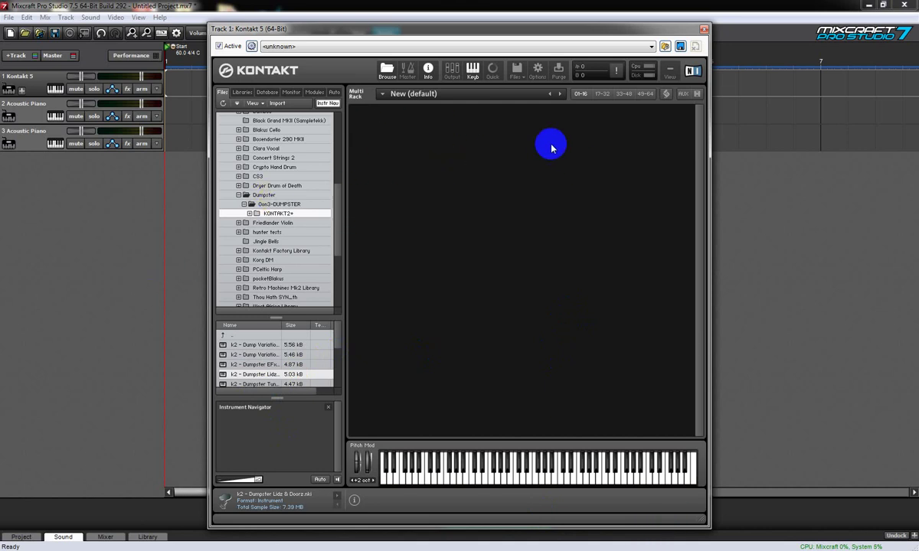
click(493, 71)
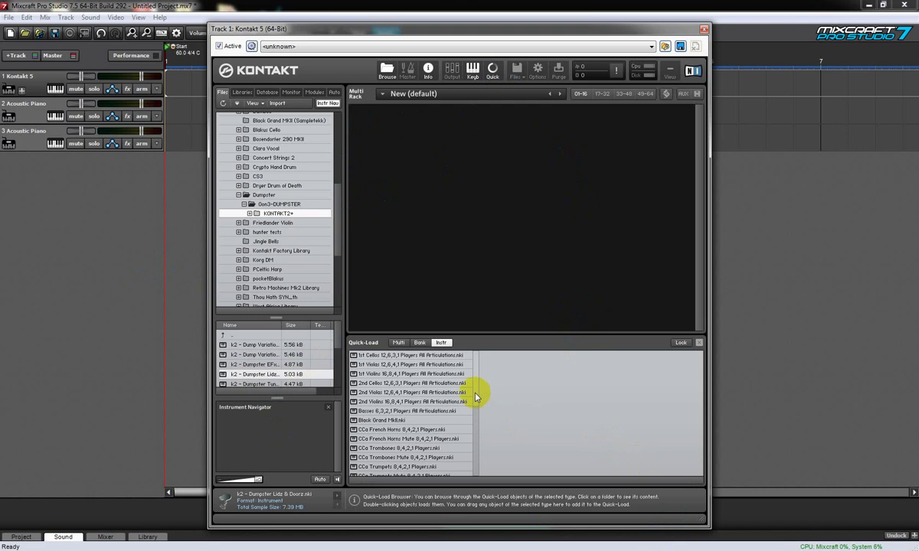
Step: Load CCa French Horns 8,4,2,1 Players.nki into the rack from the Quick-Load instrument list
scroll(474, 406, down, 1)
scroll(475, 406, down, 1)
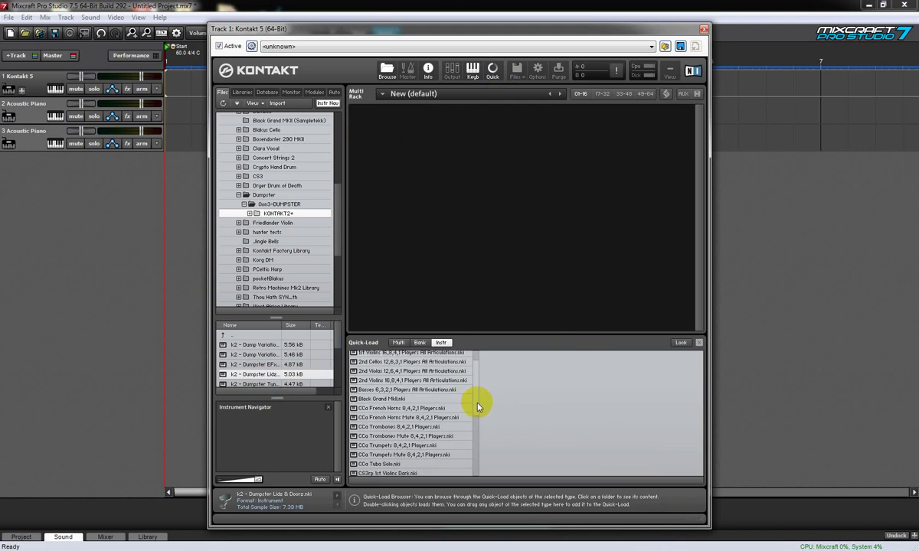
click(357, 409)
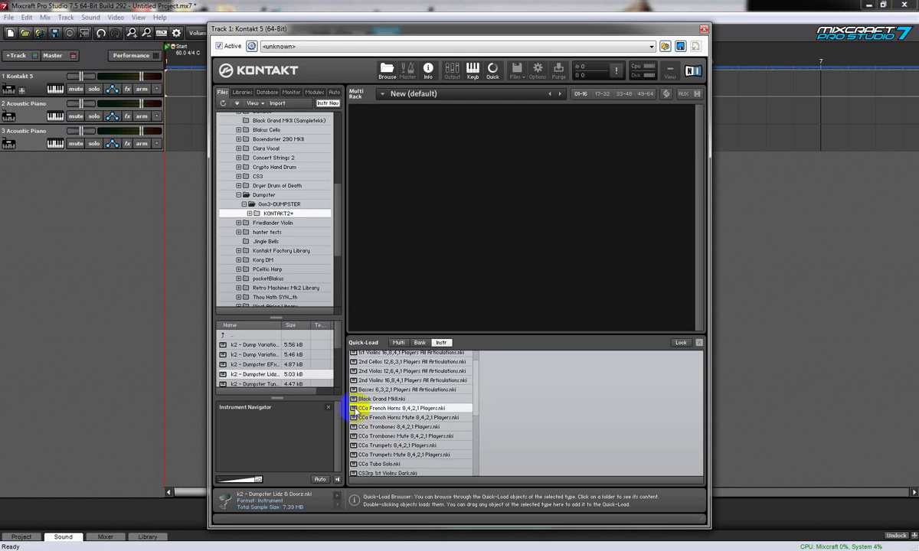
double_click(356, 409)
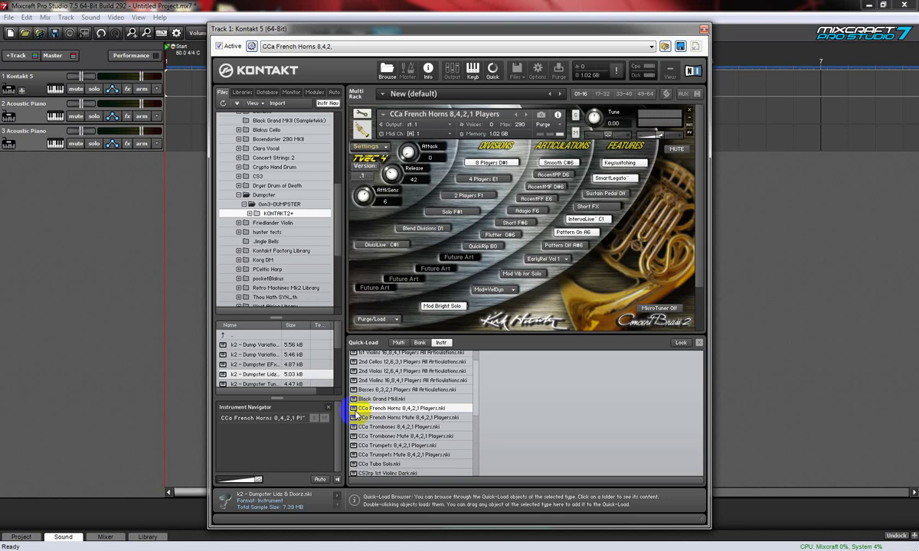
drag(316, 380, 288, 454)
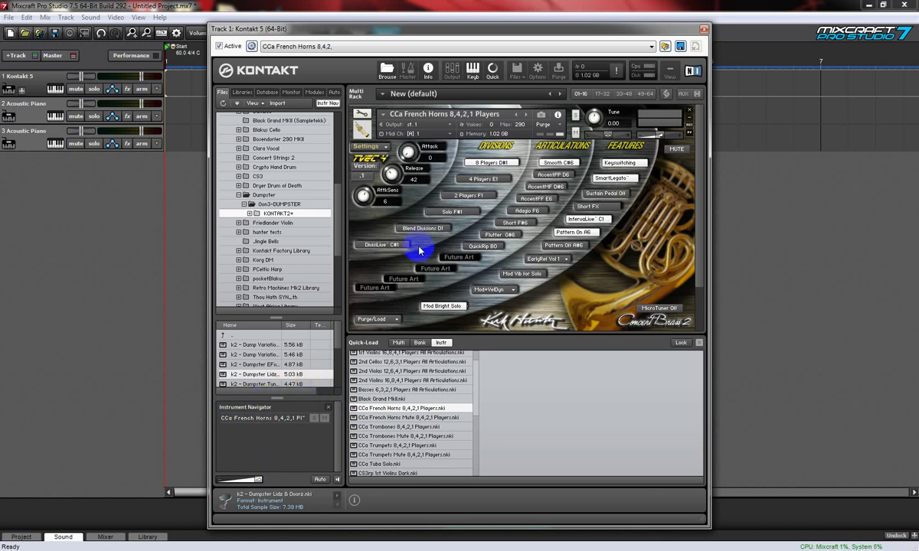